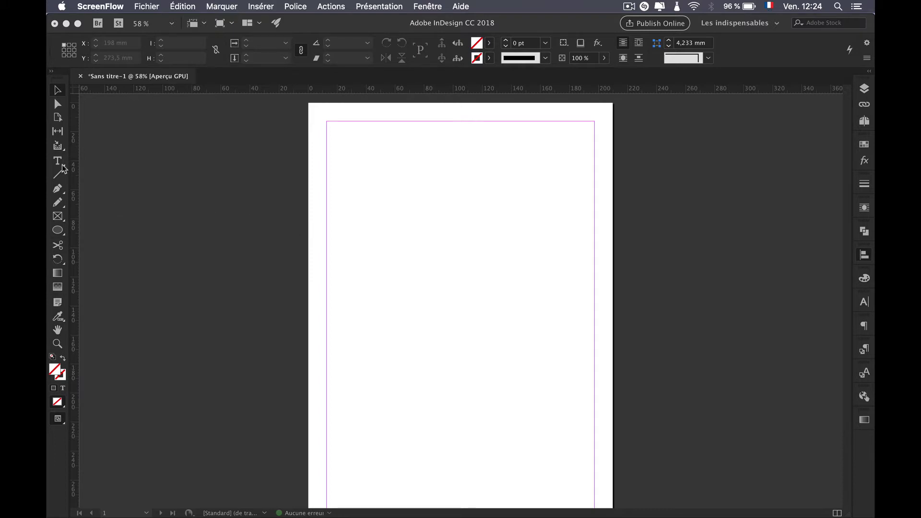
Draw a rectangular frame about 55.5 × 47 mm in the page's upper-left area and fill it with the swatch C=0 M=100 J=0 N=0.
click(61, 223)
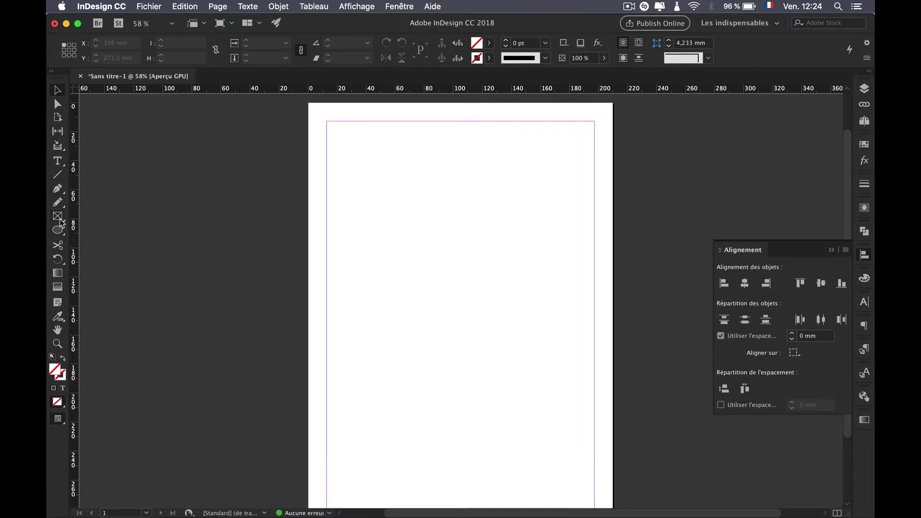
click(61, 222)
drag(355, 135, 437, 202)
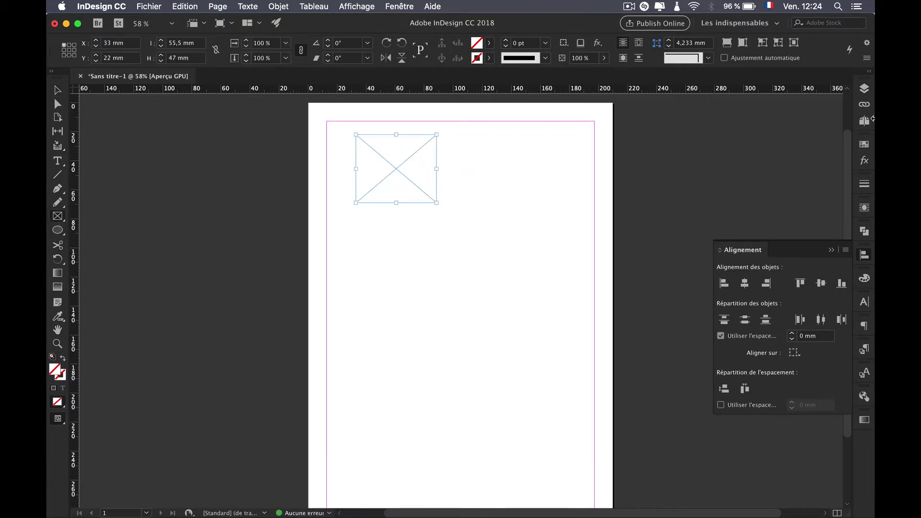
click(866, 148)
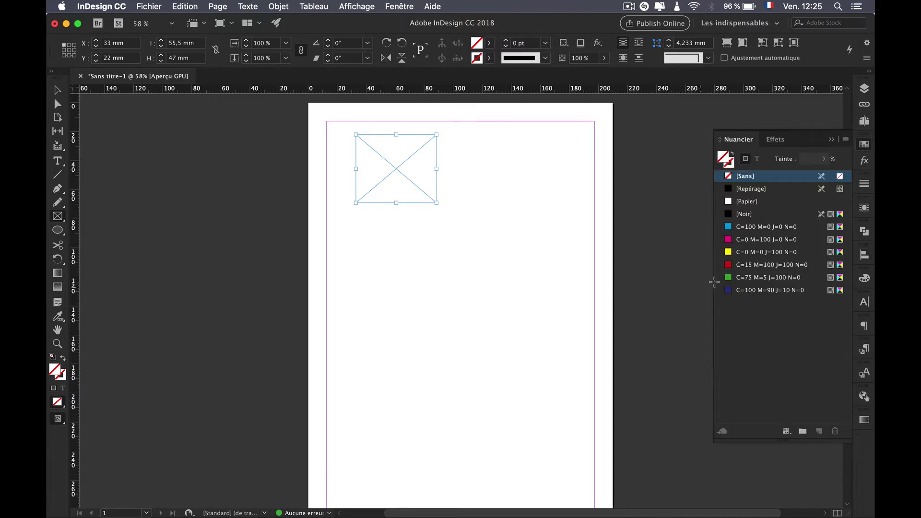
click(762, 240)
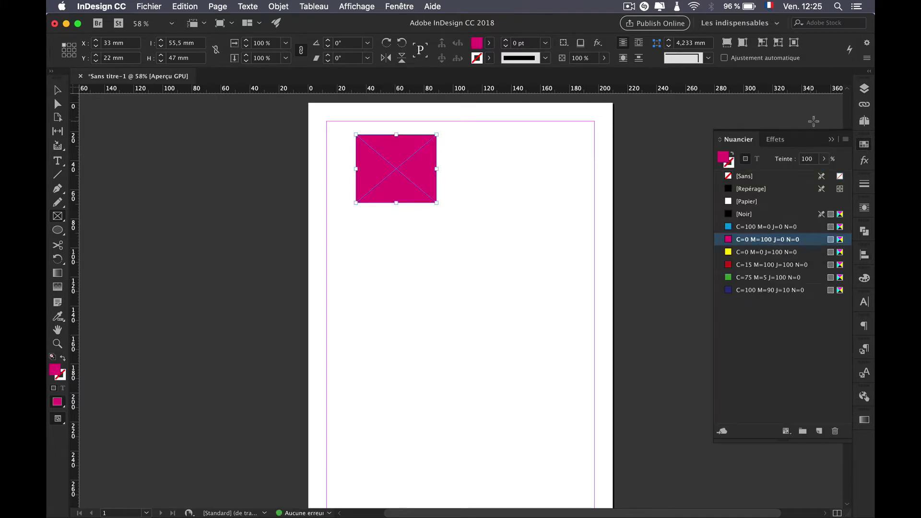
click(831, 139)
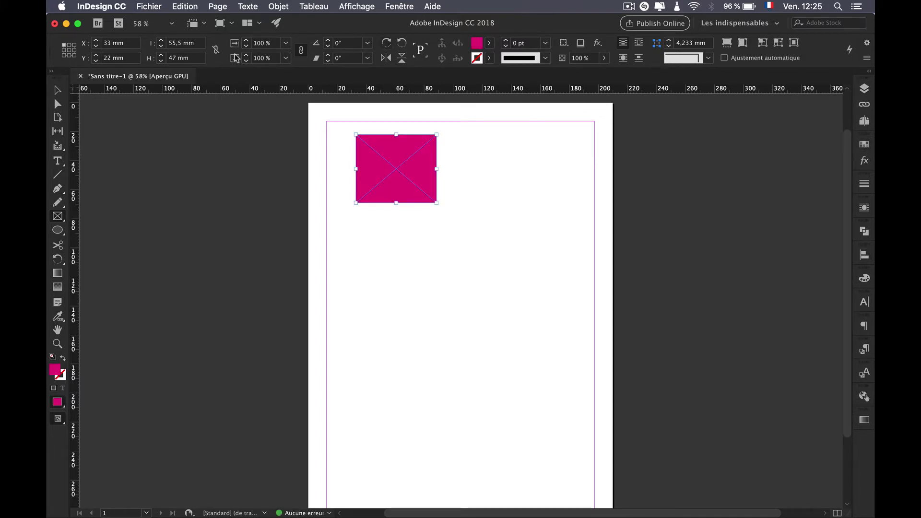
Set the magenta frame's X position to 20 mm.
drag(129, 42, 116, 41)
click(116, 41)
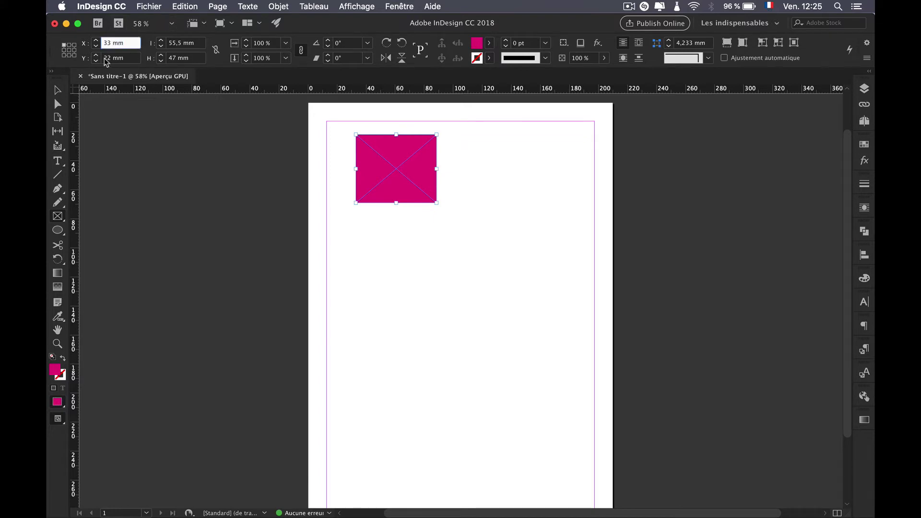
click(122, 57)
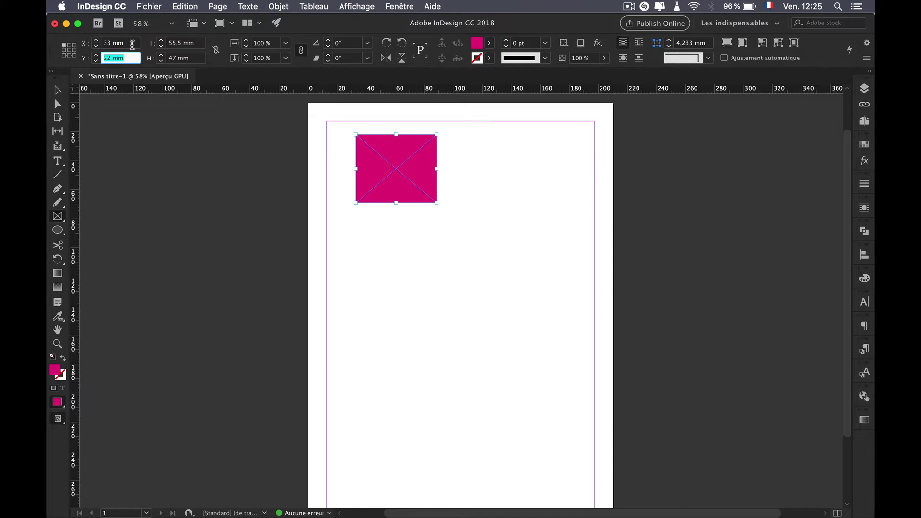
click(95, 43)
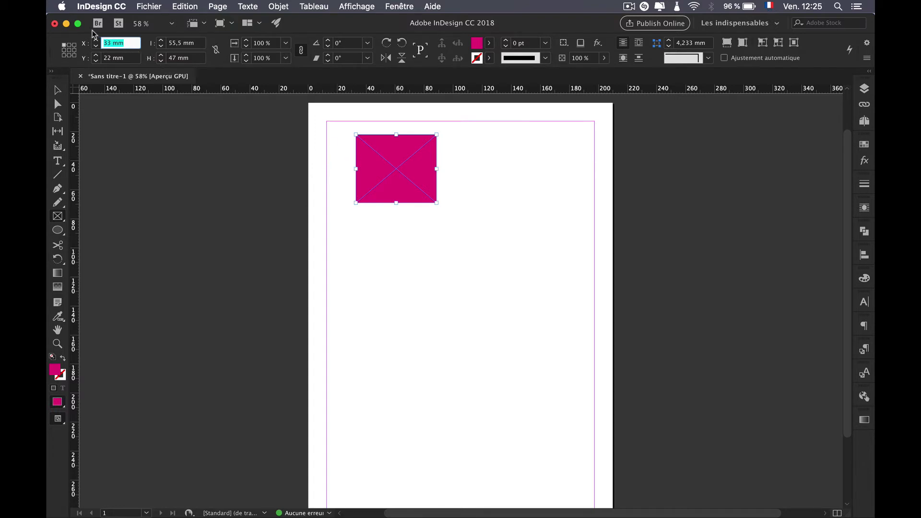
text(20)
key(Return)
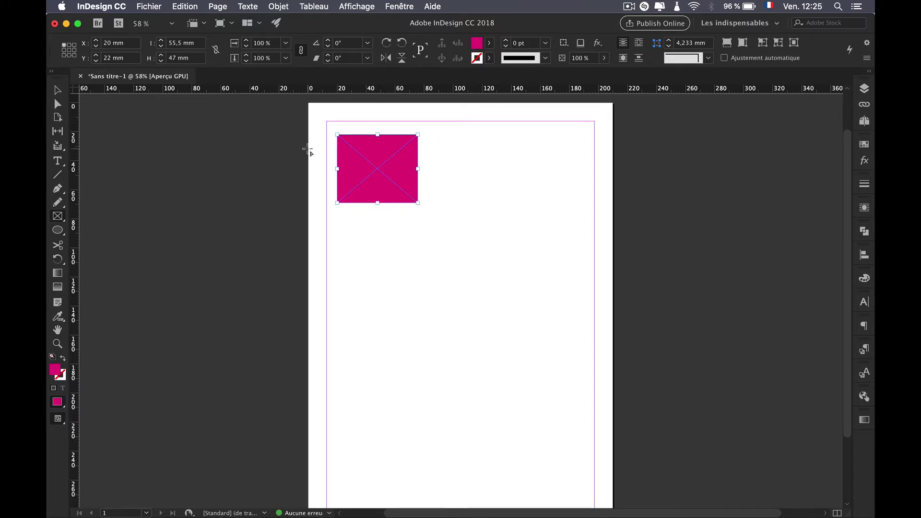
scroll(350, 149, up, 3)
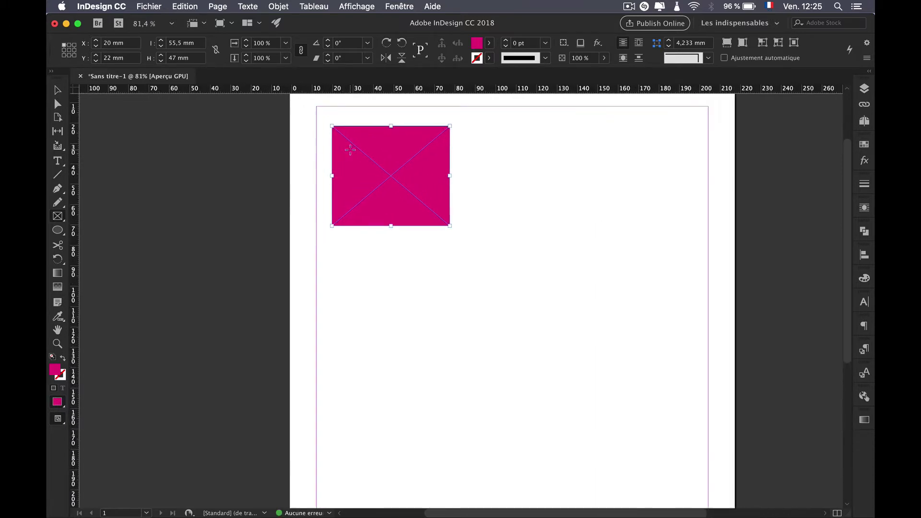
click(350, 149)
click(513, 269)
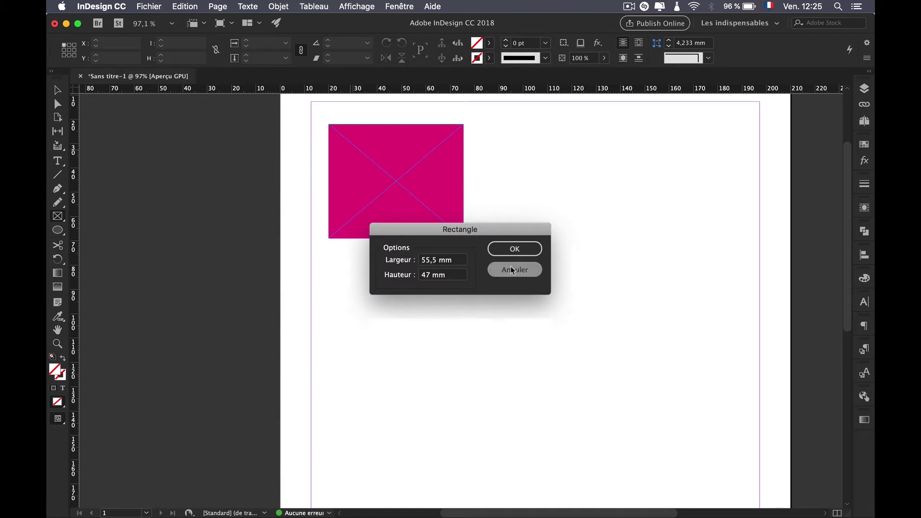
scroll(480, 216, up, 1)
scroll(352, 110, up, 1)
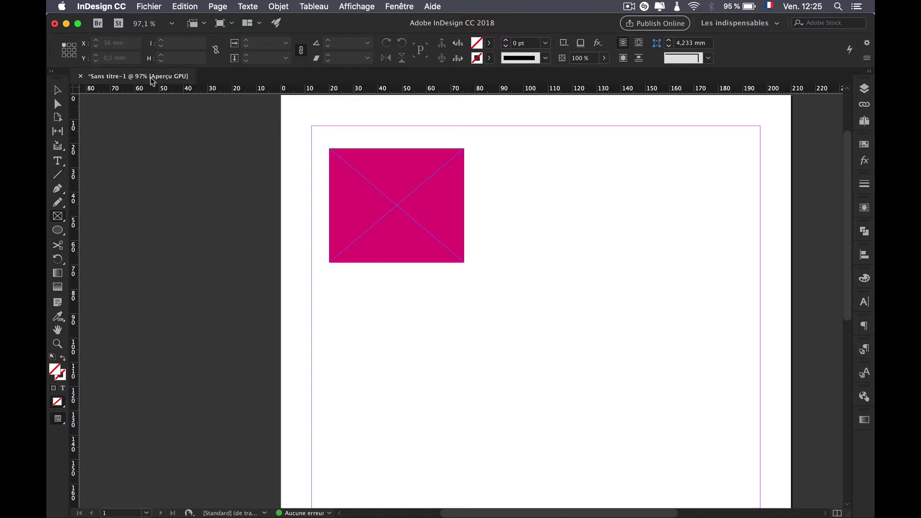
click(375, 187)
click(490, 269)
Select the magenta frame with the Selection tool and set its Y position to 40 mm.
key(v)
click(398, 214)
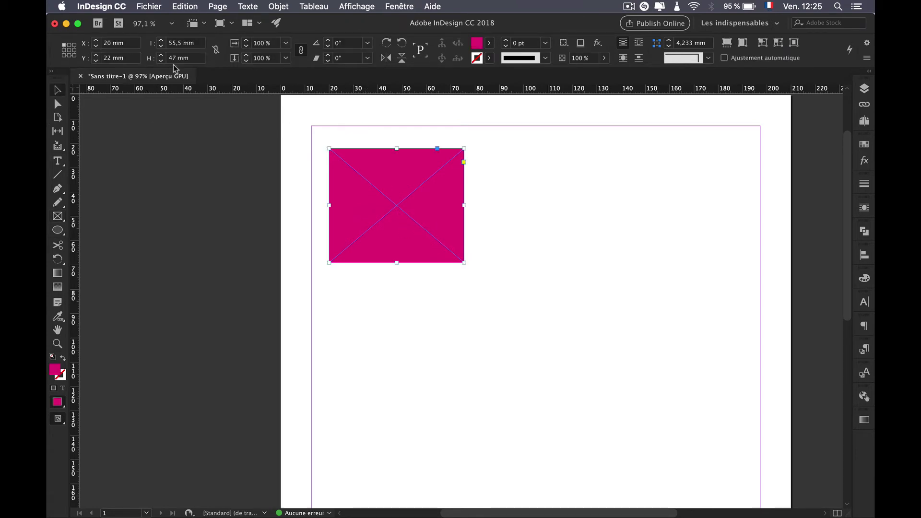
click(82, 58)
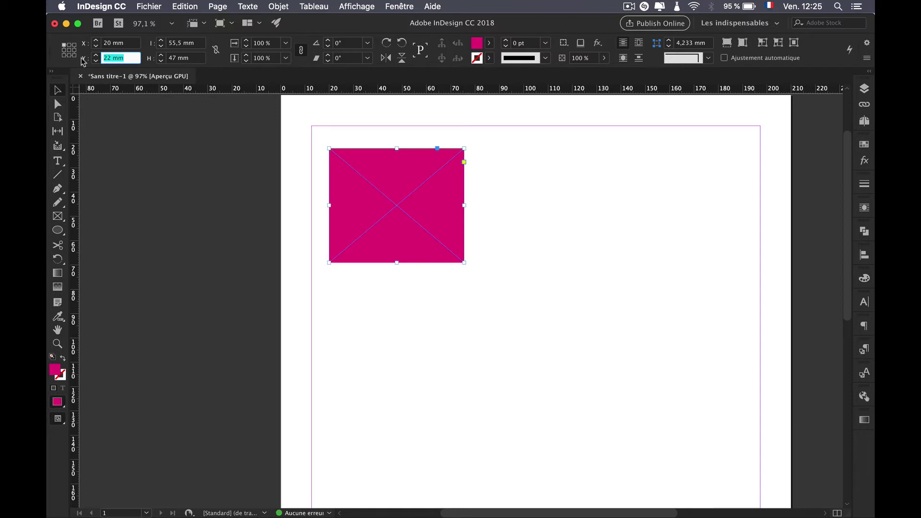
text(40)
key(Return)
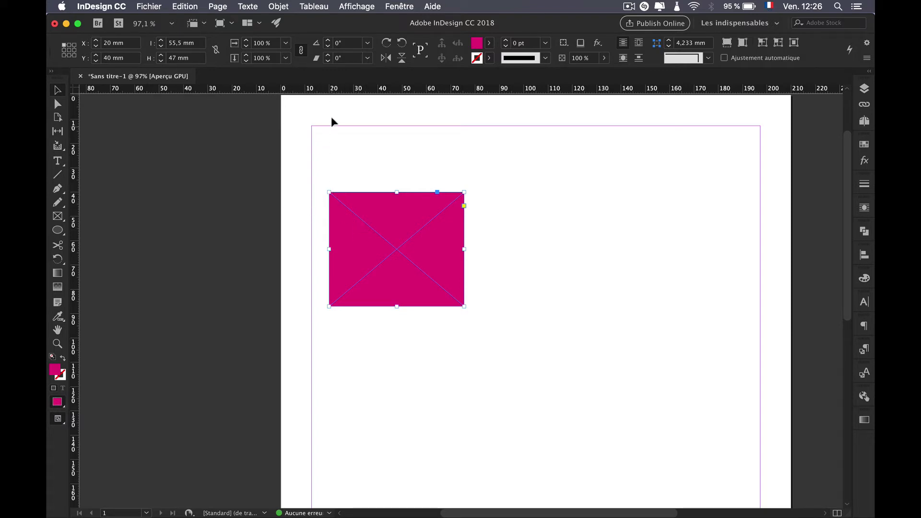
Set the magenta frame's width to 45 mm and its height to 62 mm.
scroll(397, 262, up, 1)
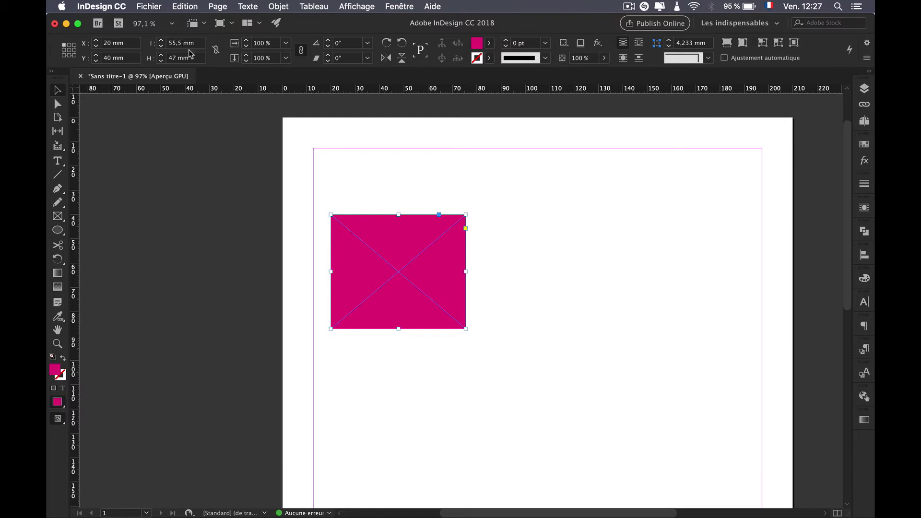
drag(183, 44, 152, 44)
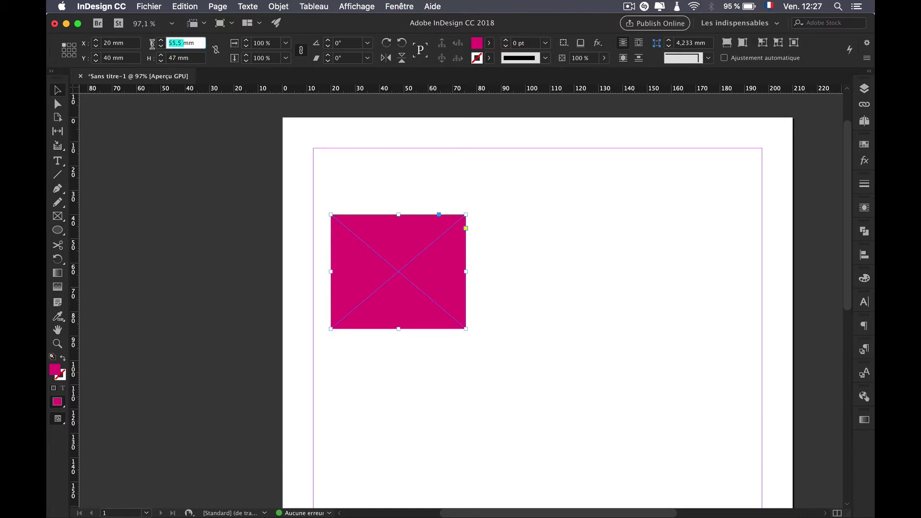
text(45)
key(Return)
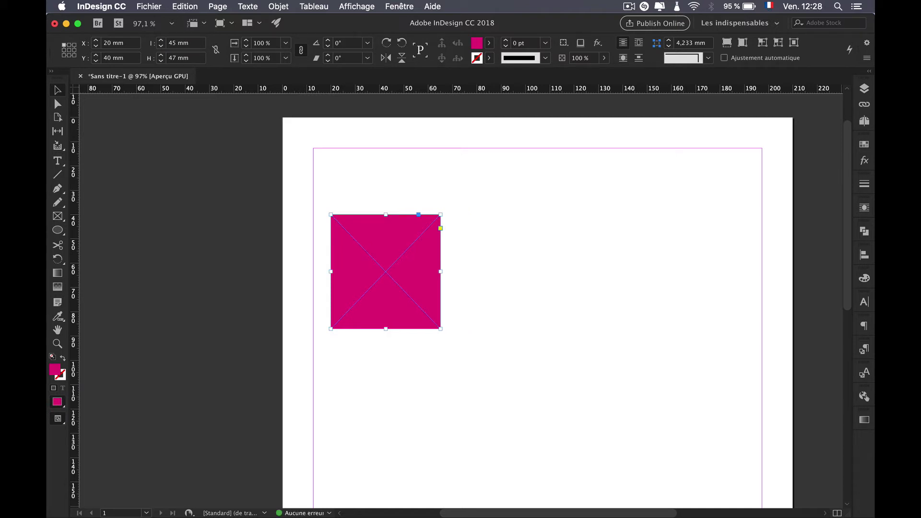
click(191, 58)
drag(192, 58, 135, 61)
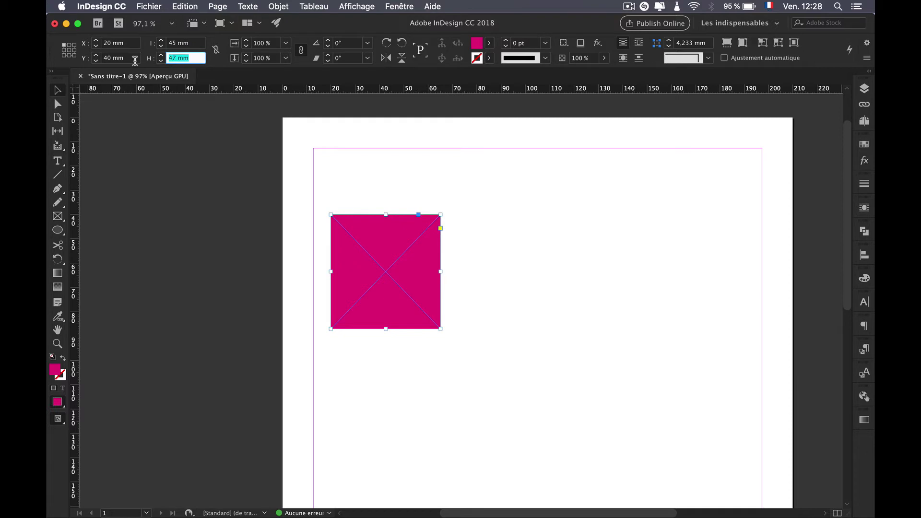
text(62)
key(Return)
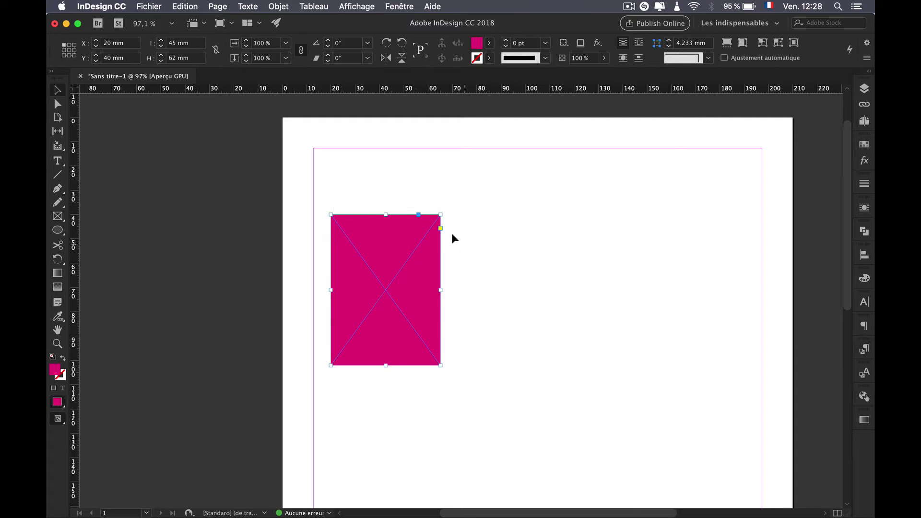
Widen the magenta frame to 66 mm.
click(182, 42)
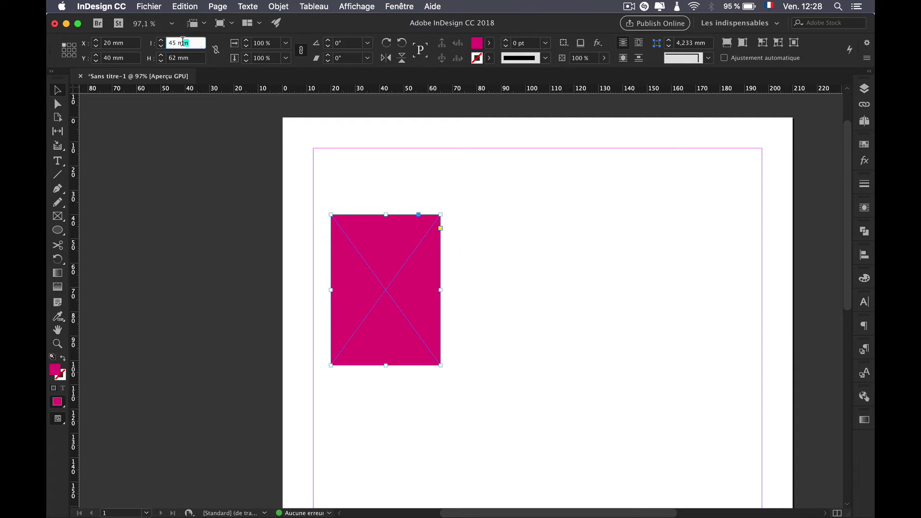
triple_click(183, 43)
text(6Gars 6)
key(super+a)
text(66)
key(Return)
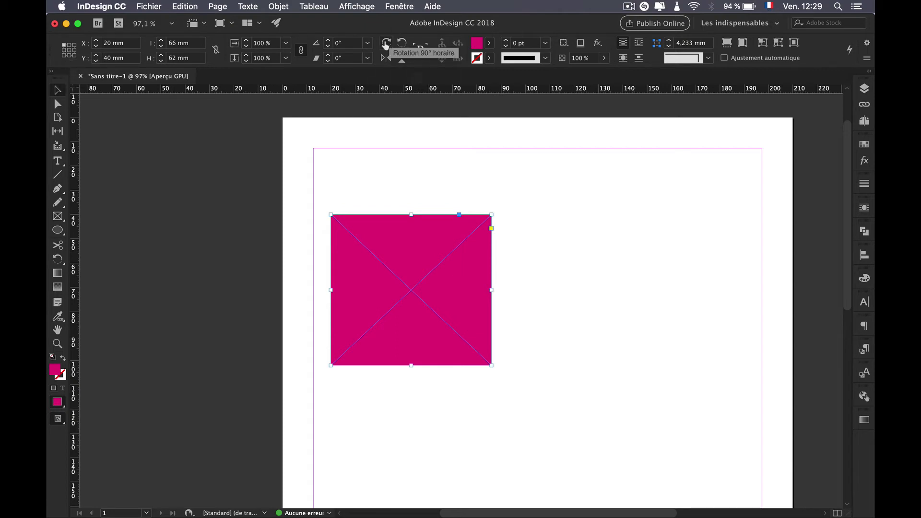
Rotate the frame 90° clockwise four times around its upper-left reference point.
click(385, 43)
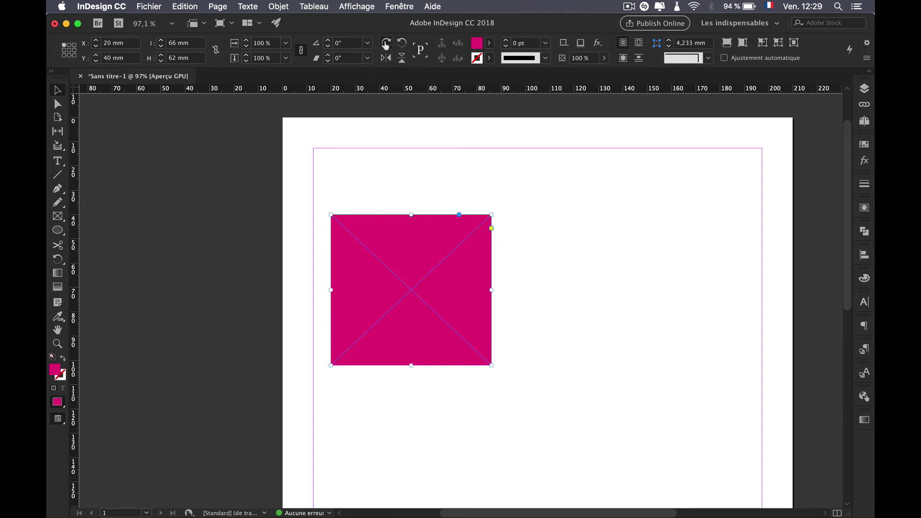
click(386, 43)
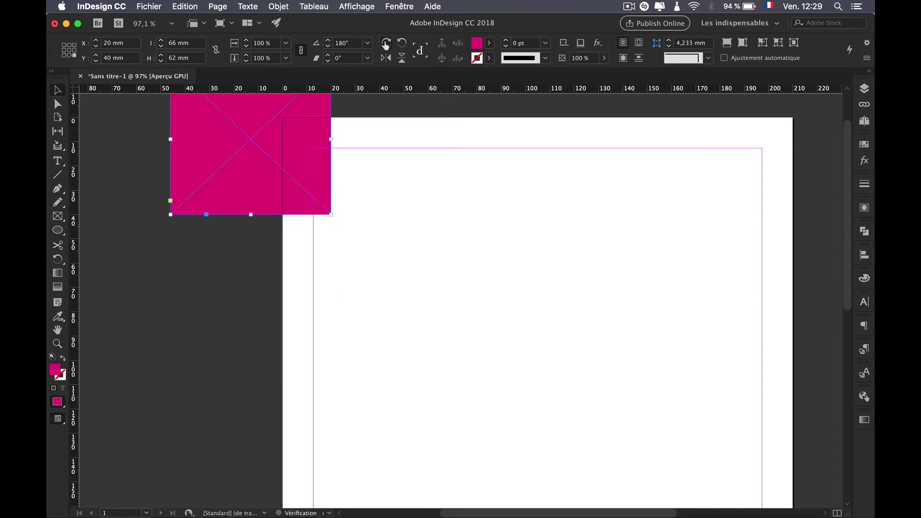
click(385, 43)
click(386, 43)
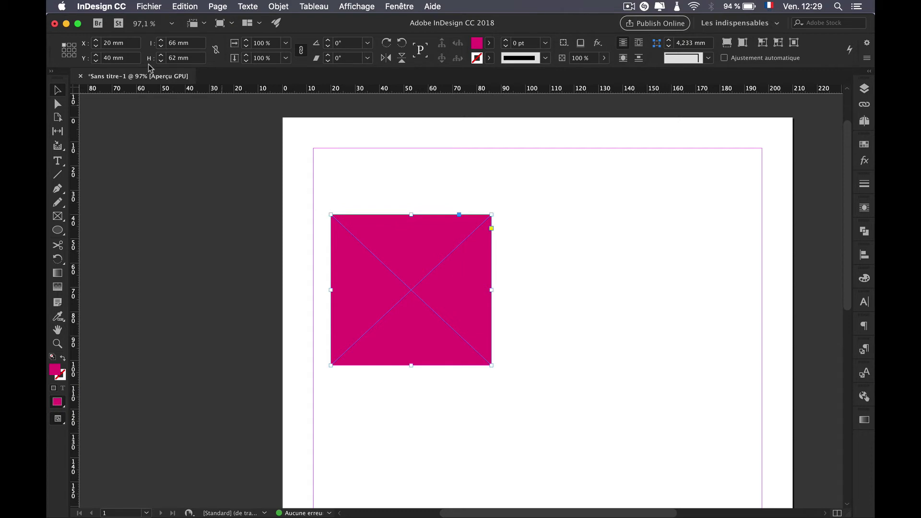
Set the transformation reference point to the frame's centre and rotate the frame 90° clockwise four times.
click(69, 50)
click(386, 44)
click(387, 43)
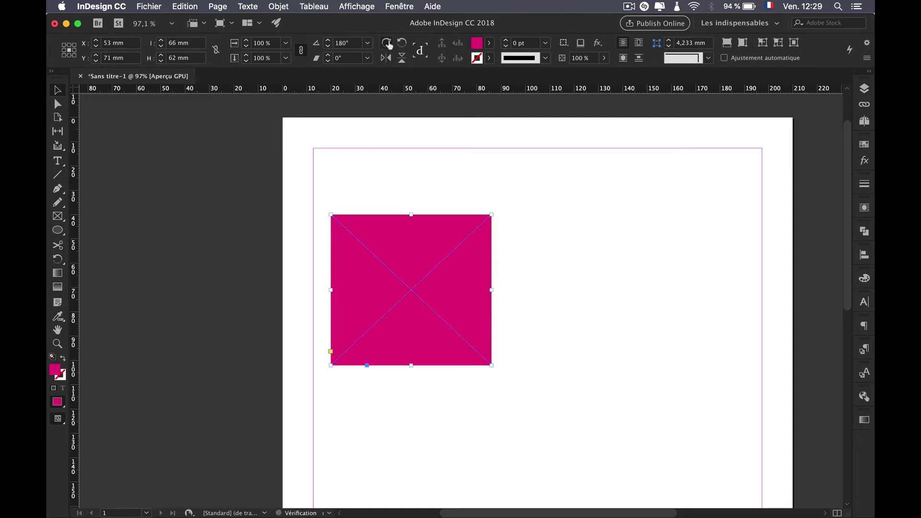
click(387, 43)
click(387, 43)
Shrink the frame's height to about 22 mm from its upper edge and rotate it 90° clockwise five times around its centre.
drag(410, 216, 411, 312)
click(387, 44)
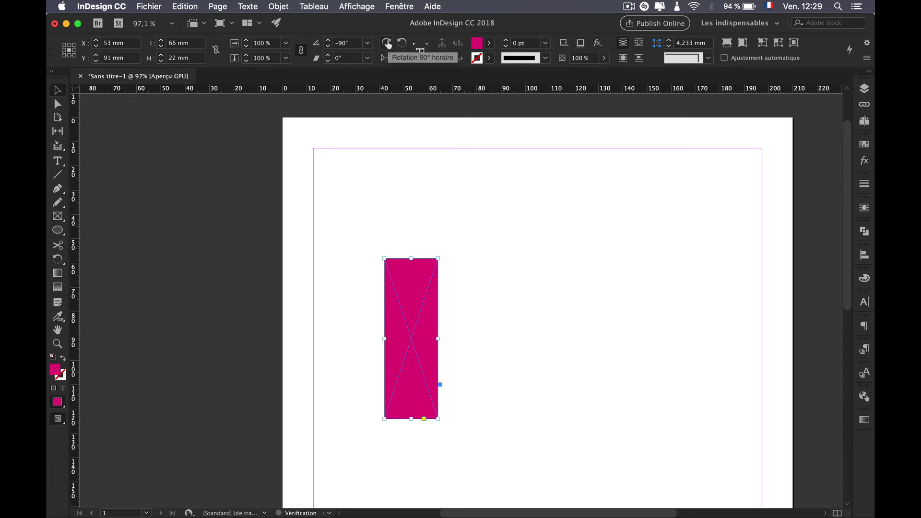
click(387, 43)
click(387, 44)
click(386, 43)
click(387, 43)
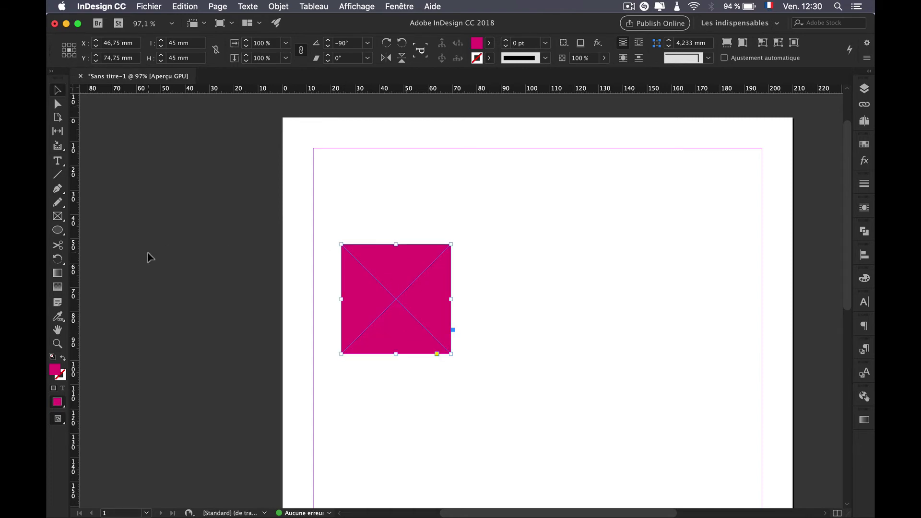
Rotate the 45 × 45 mm magenta frame by an exact angle of 45° using the Rotation tool's options.
alt+click(58, 259)
click(60, 259)
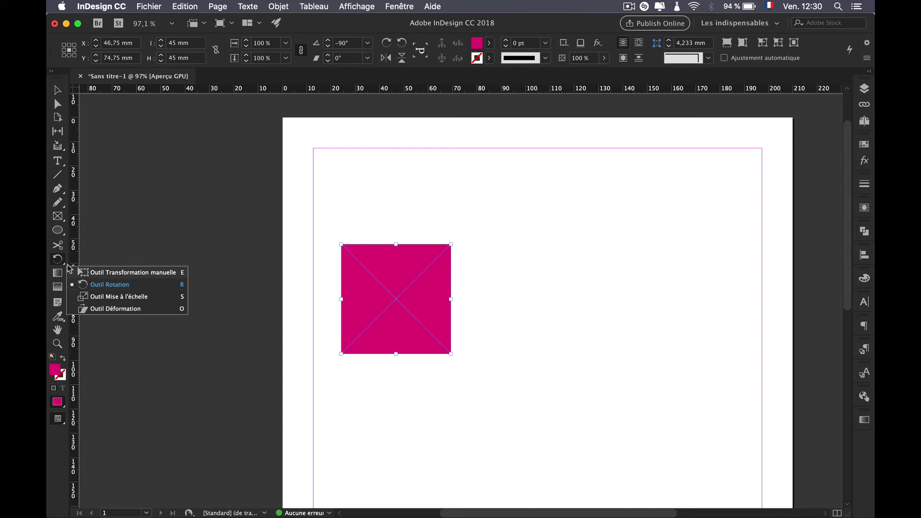
click(58, 262)
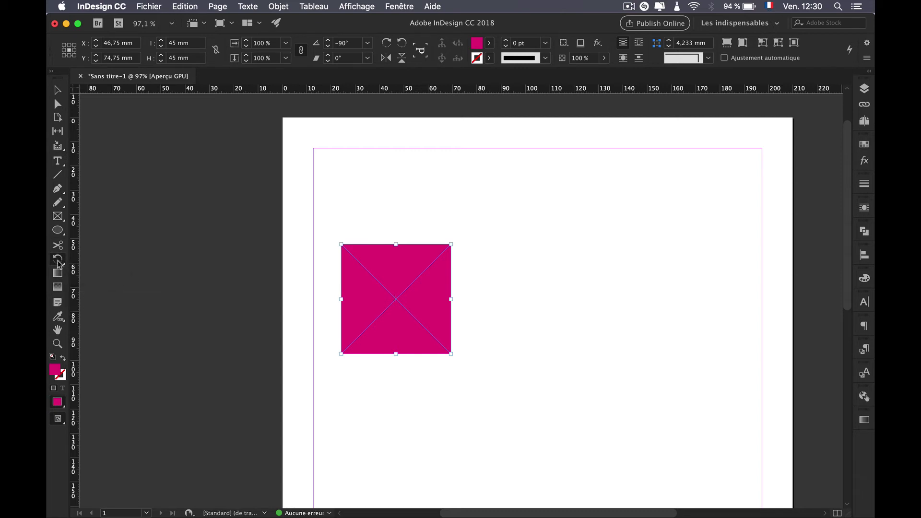
double_click(58, 263)
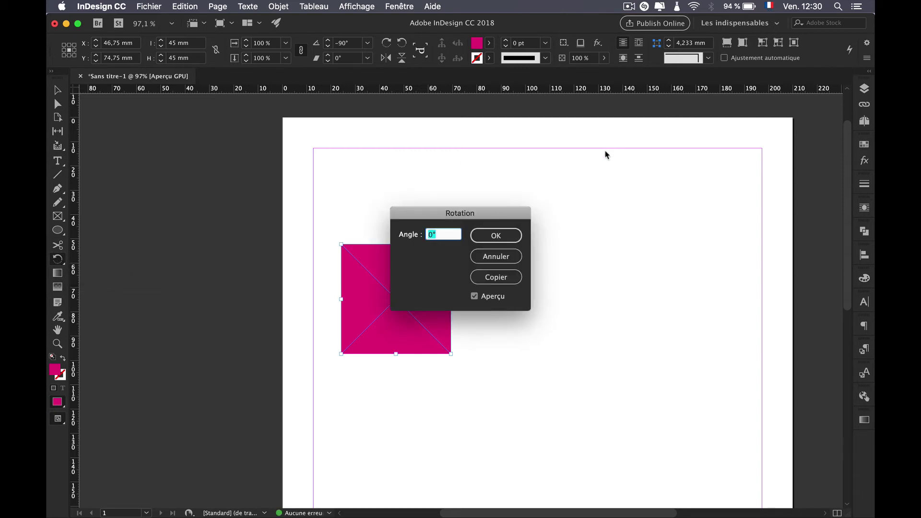
drag(487, 218, 602, 149)
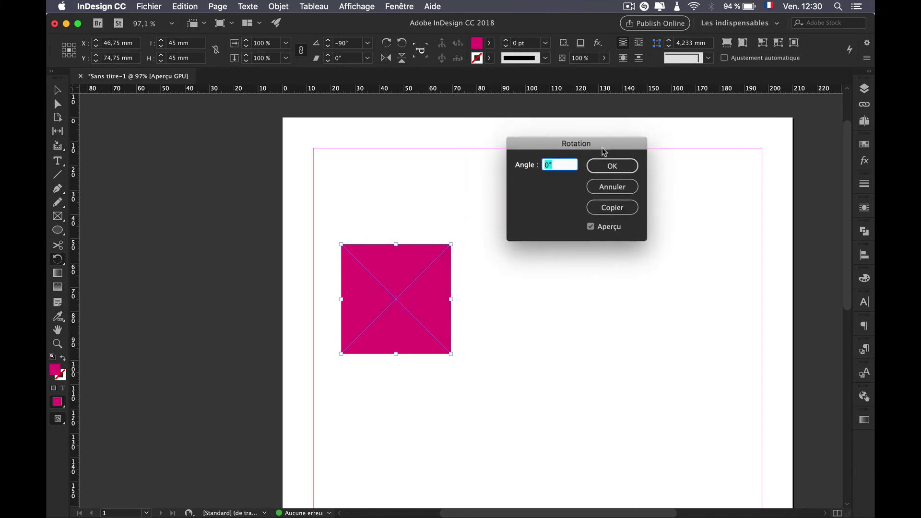
text(45)
key(Return)
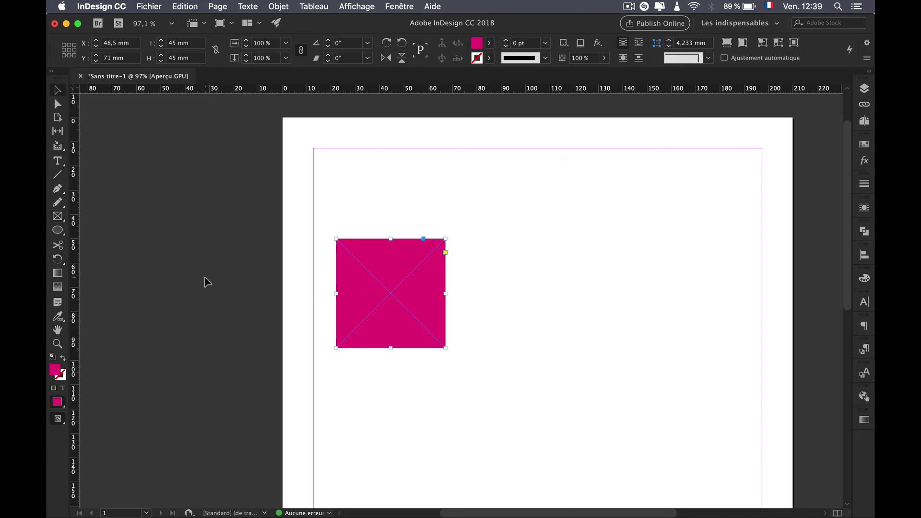
Scale the magenta frame to 120% on both X and Y using the Scale tool's options.
click(58, 260)
click(58, 261)
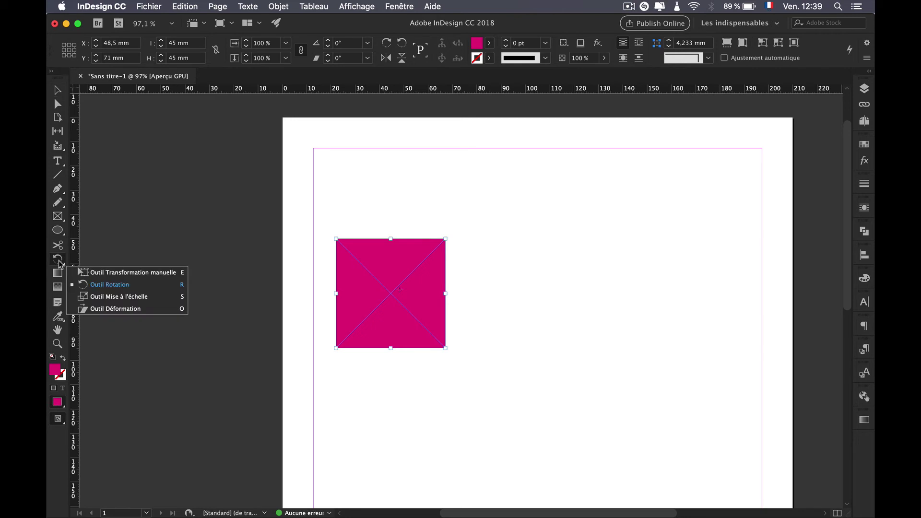
click(109, 297)
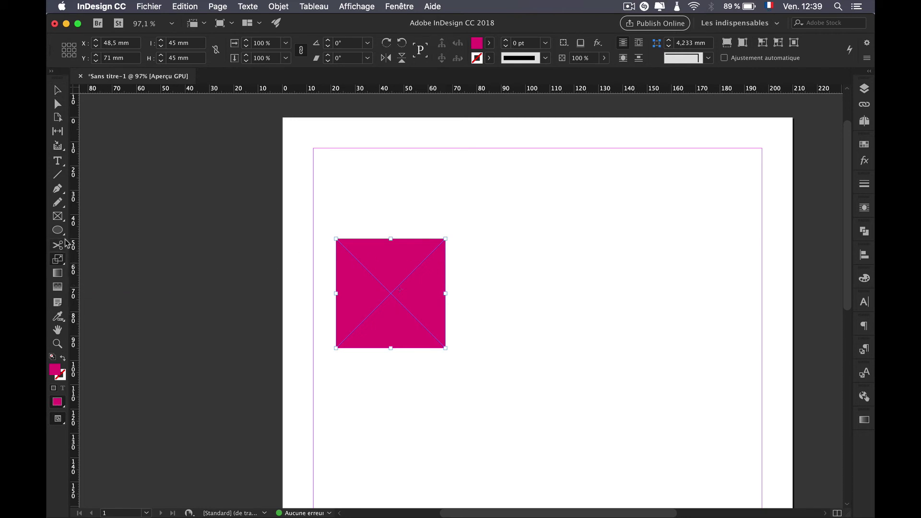
double_click(58, 261)
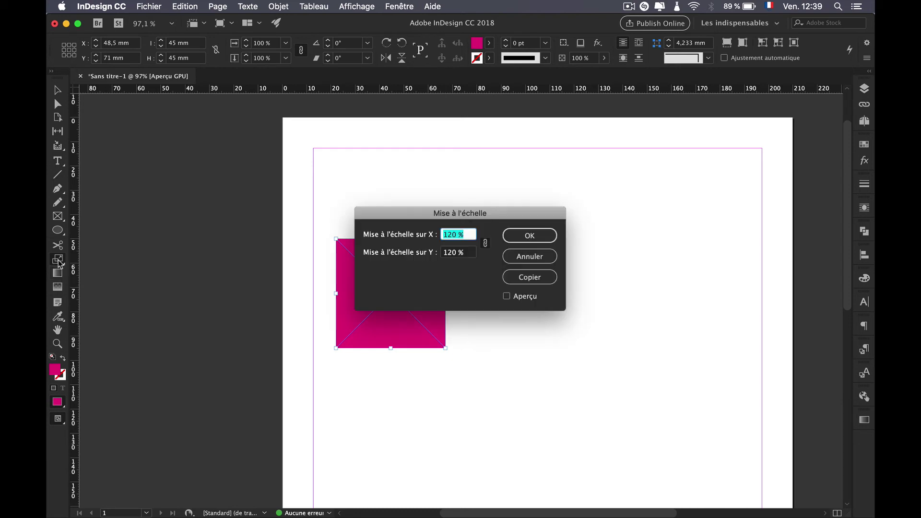
drag(496, 216, 605, 164)
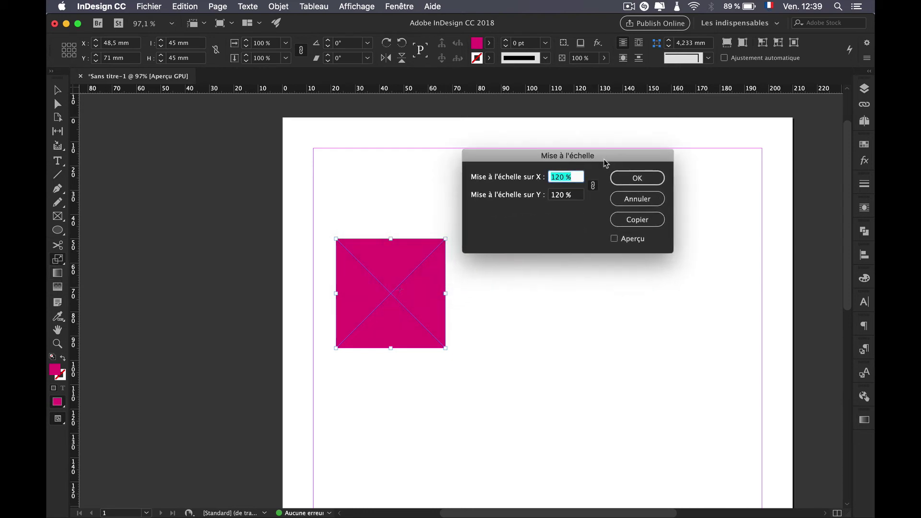
text(1)
key(Tab)
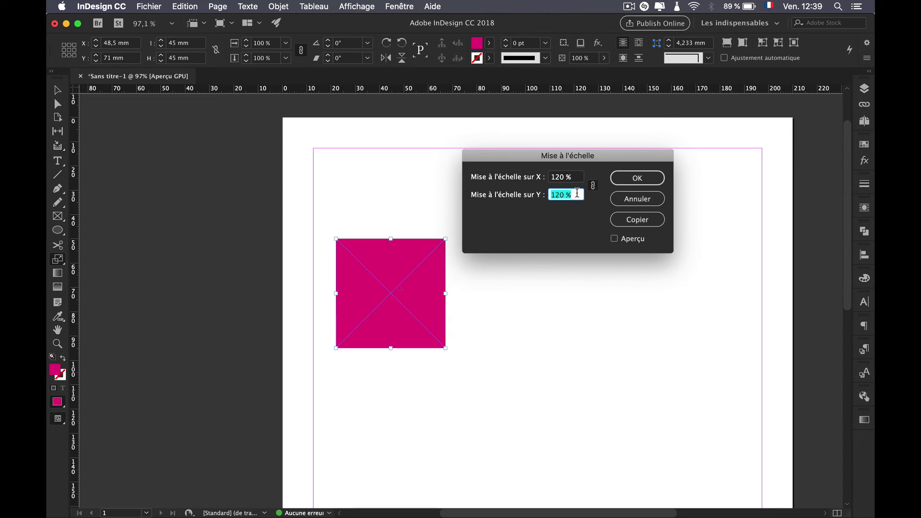
click(637, 178)
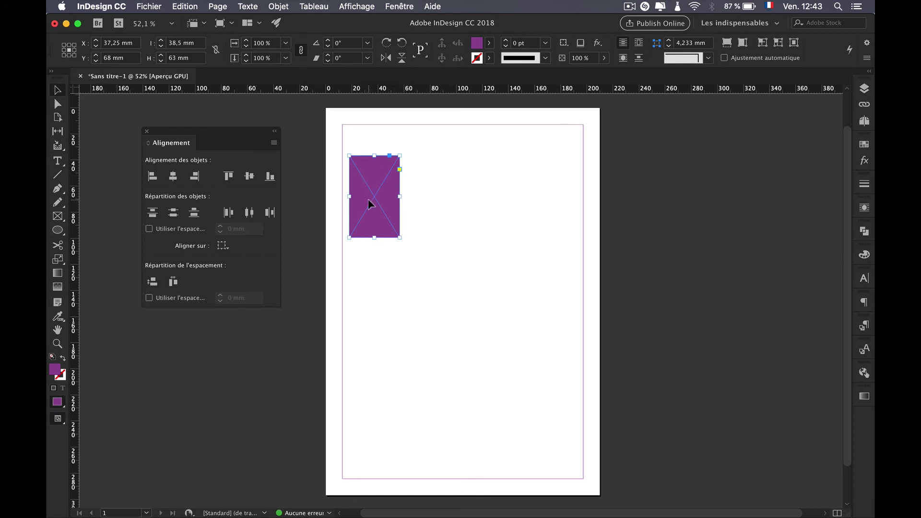
Duplicate the purple frame twice across the page and align the top edges of all three frames.
drag(373, 195, 534, 272)
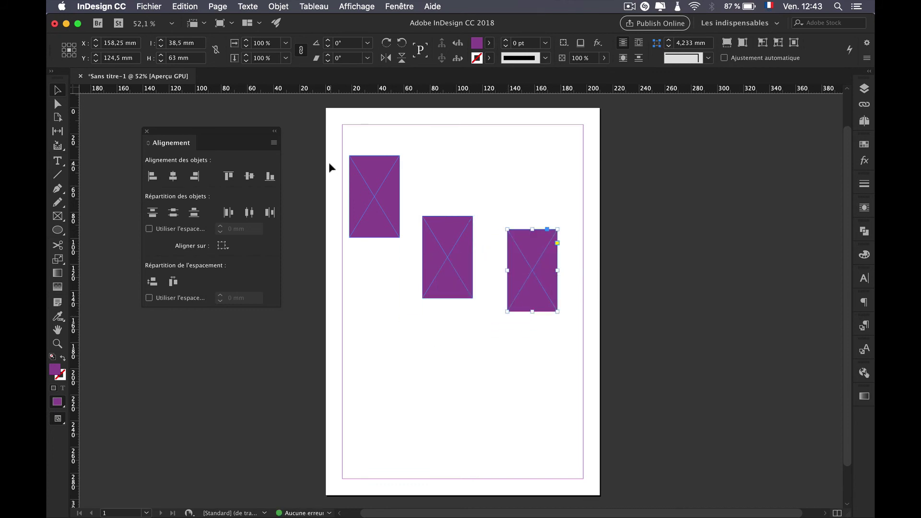
drag(329, 161, 568, 312)
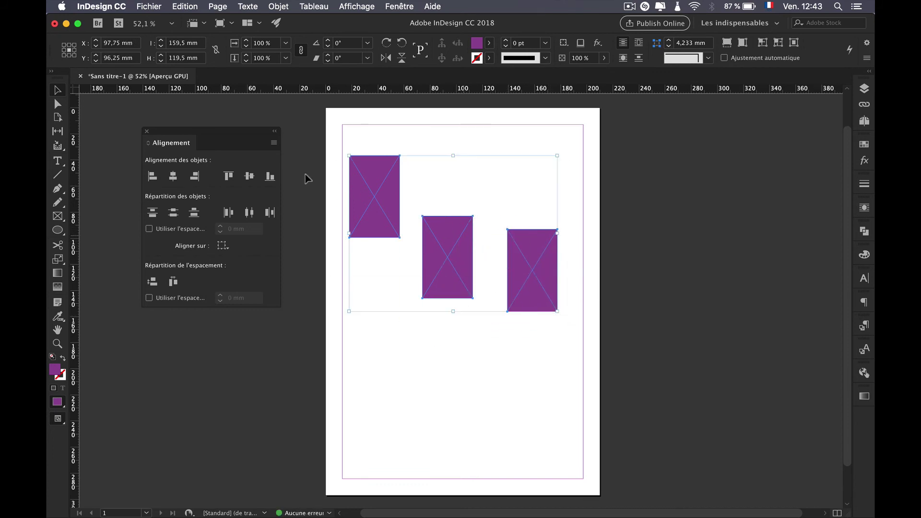
click(229, 178)
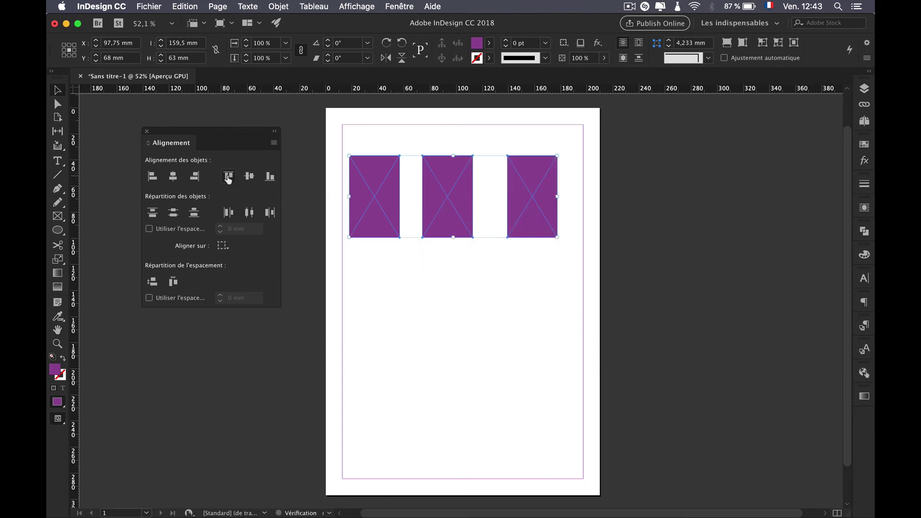
Distribute the three purple frames evenly by their horizontal centres.
click(364, 137)
drag(335, 146, 576, 209)
click(250, 214)
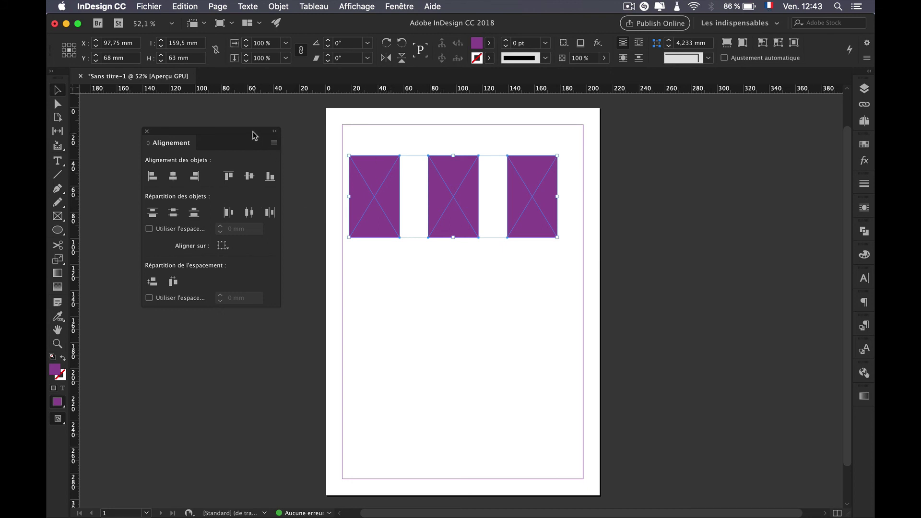
Add a horizontal ruler guide at about 120 mm and a vertical one at about 60 mm.
drag(254, 136, 761, 192)
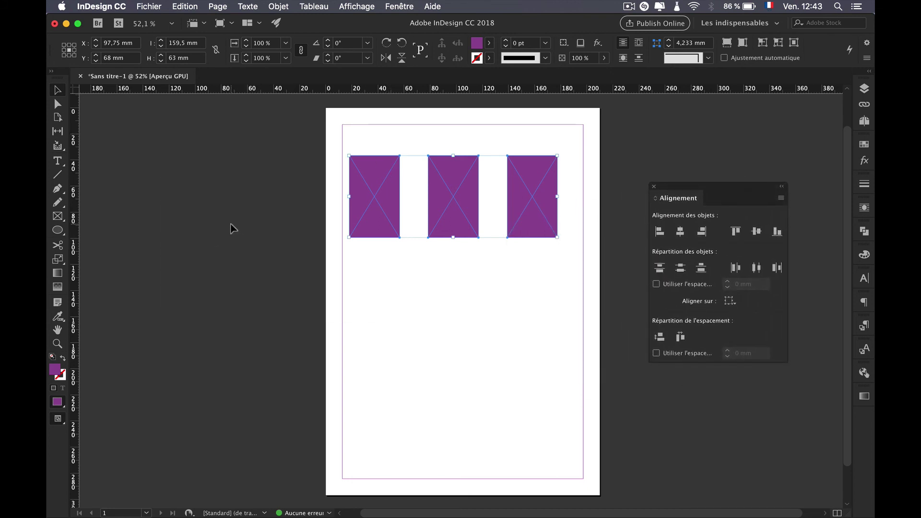
scroll(317, 228, up, 2)
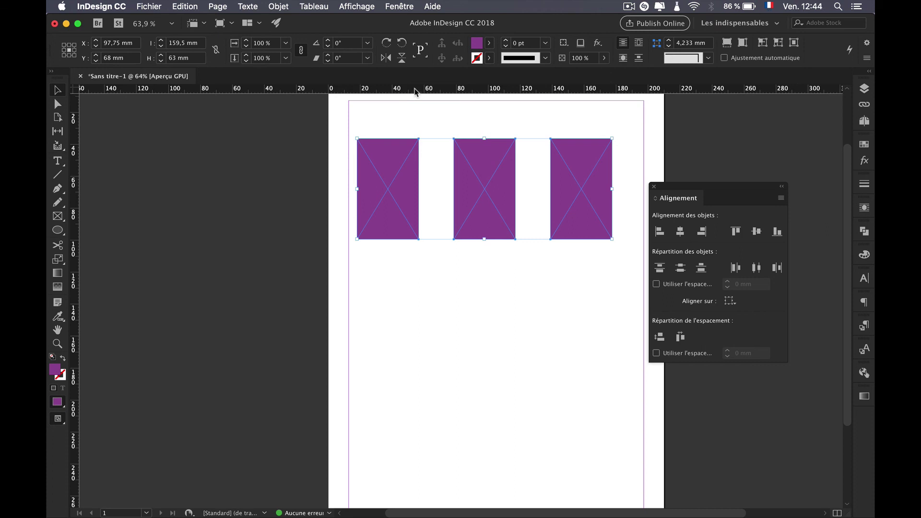
drag(416, 87, 414, 272)
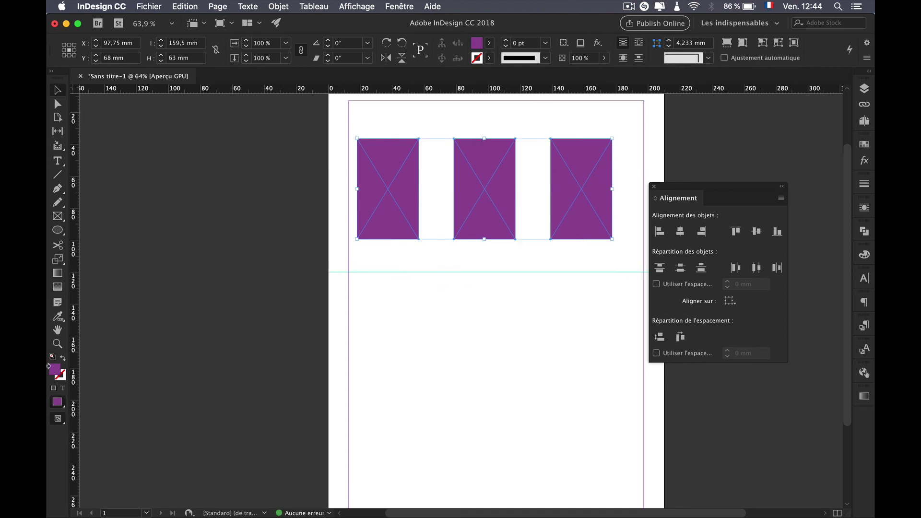
drag(75, 328, 425, 386)
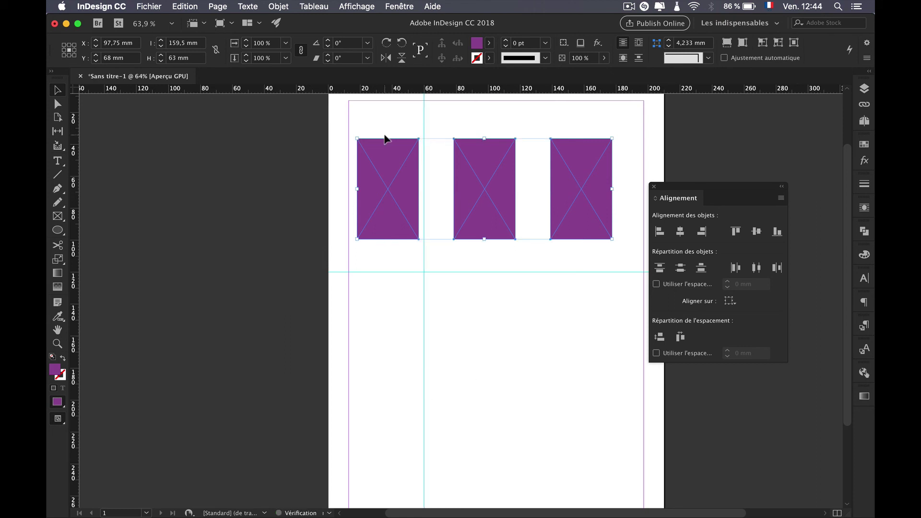
Move the three frames together so the first frame's upper-left corner snaps to the intersection of the guides.
drag(388, 157, 455, 290)
scroll(441, 267, up, 5)
drag(438, 326, 436, 333)
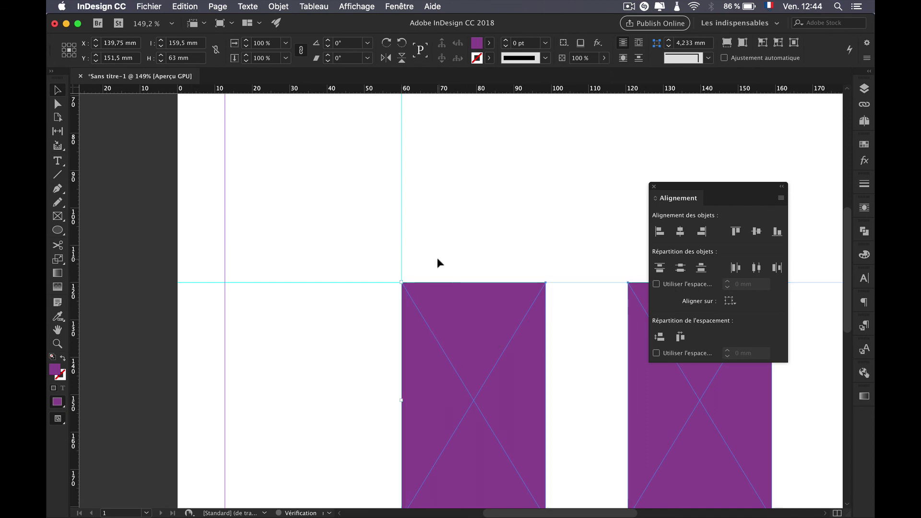
click(436, 257)
scroll(437, 258, down, 5)
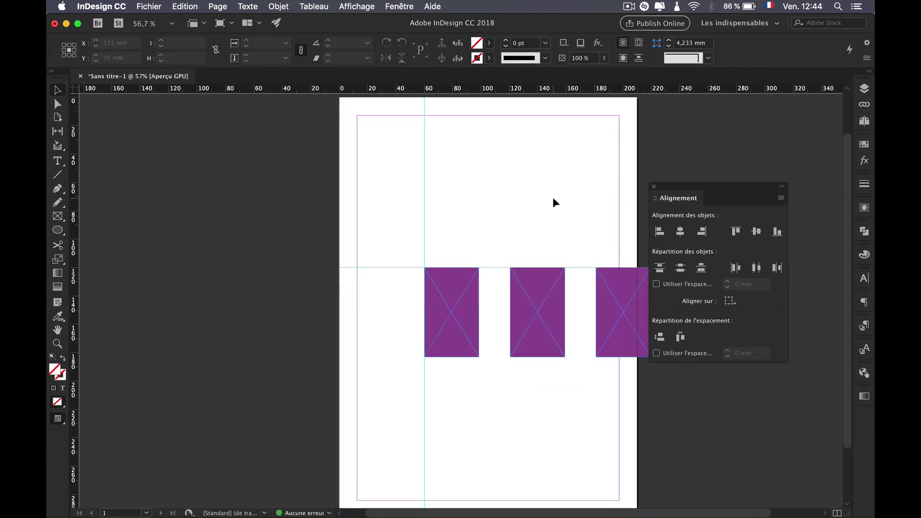
Move the third frame against the page's right margin and shift the middle frame's centre to about X 133 mm.
scroll(553, 200, right, 3)
drag(581, 309, 559, 306)
click(514, 303)
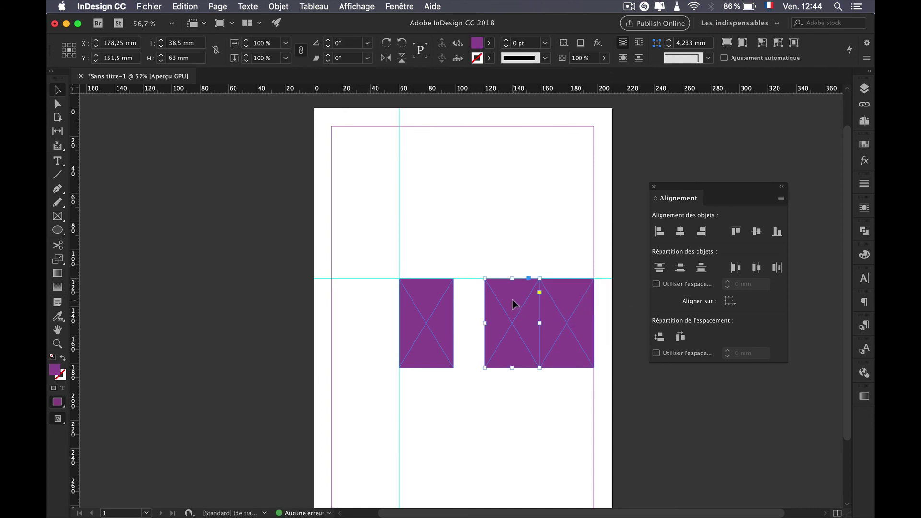
drag(502, 298, 496, 293)
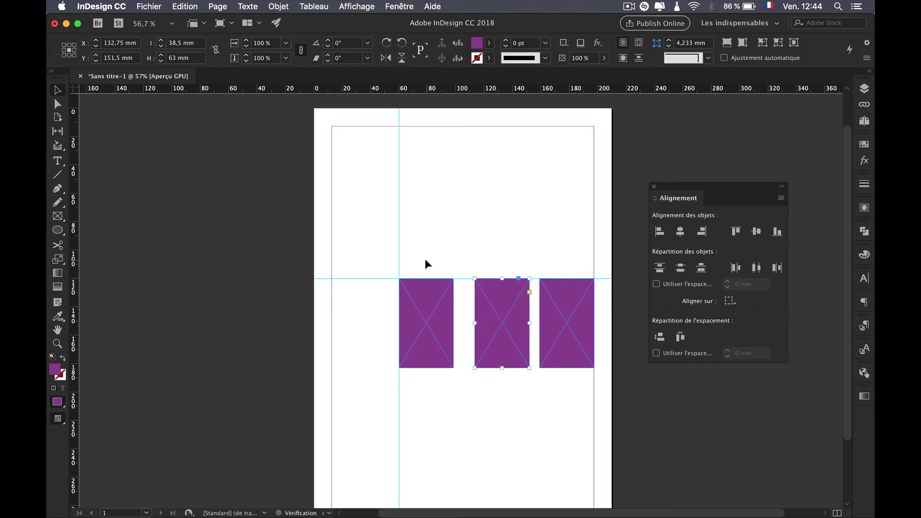
Redistribute the three frames by their horizontal centres between the vertical guide and the right margin.
drag(425, 260, 572, 334)
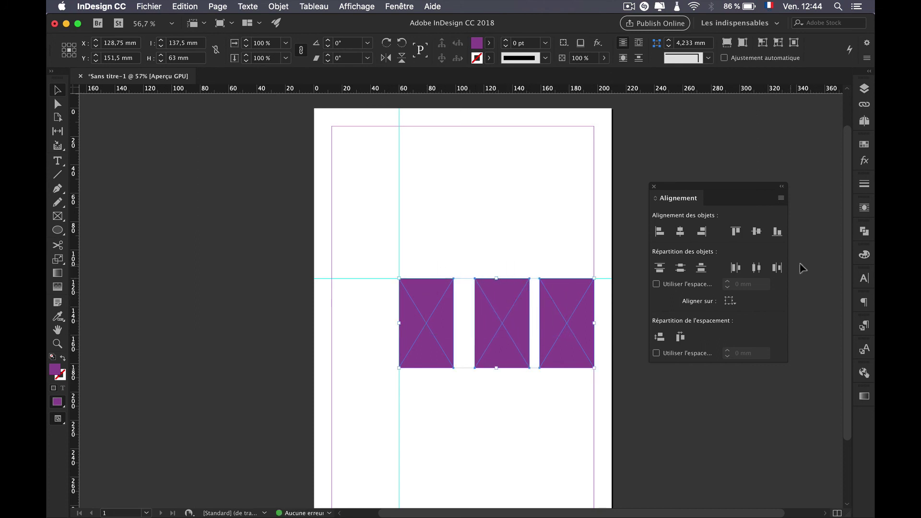
click(757, 268)
click(551, 242)
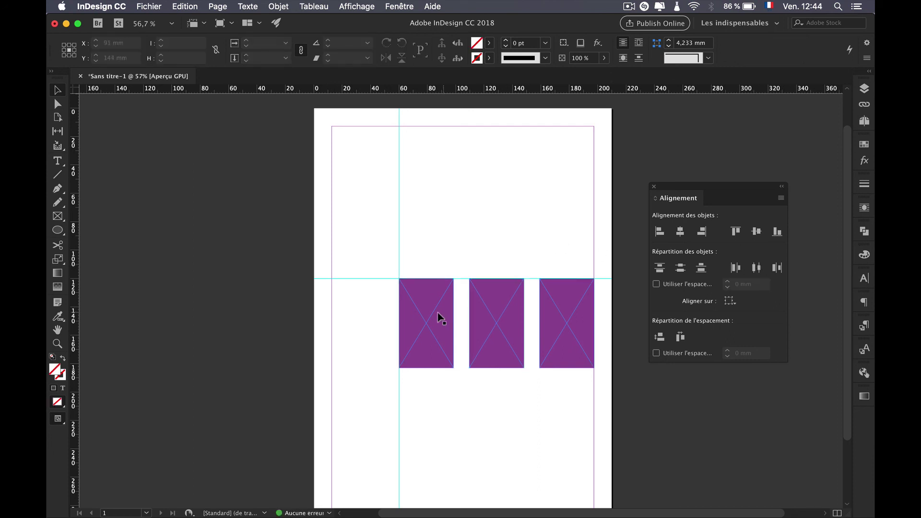